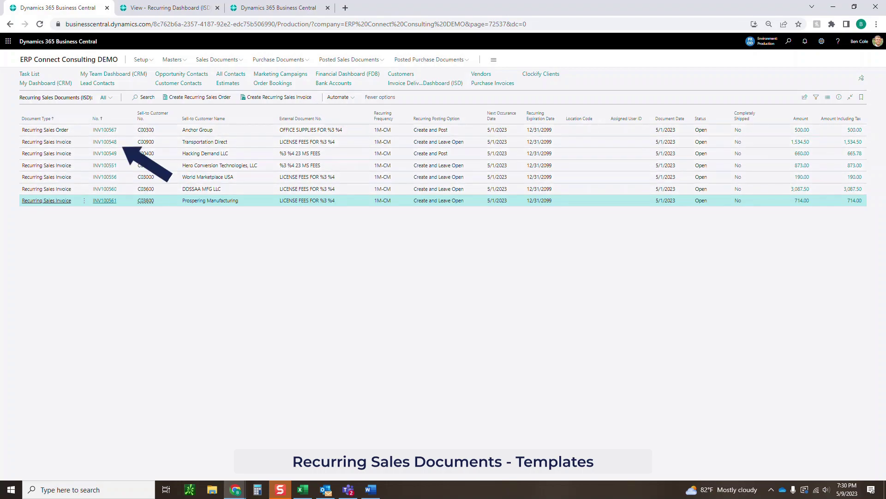
# Open the Transportation Direct recurring sales invoice for editing, expand its General details, and examine the recurring frequency and posting options
pyautogui.click(104, 142)
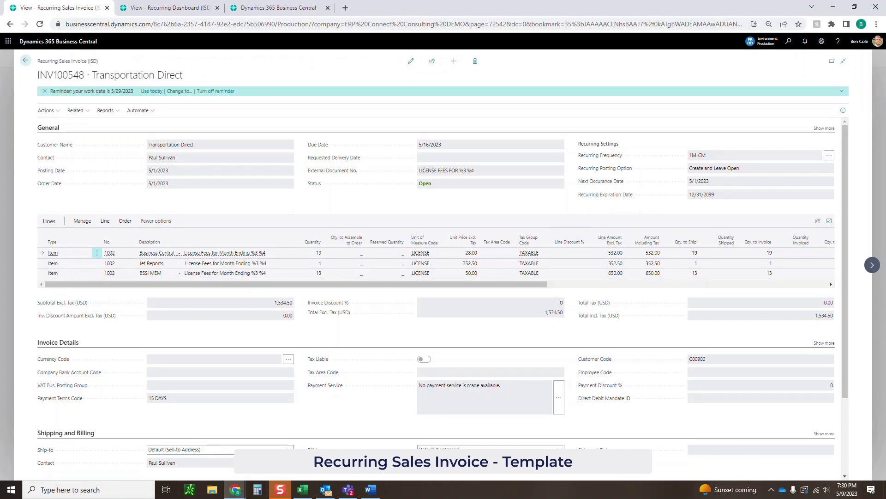
pyautogui.click(824, 128)
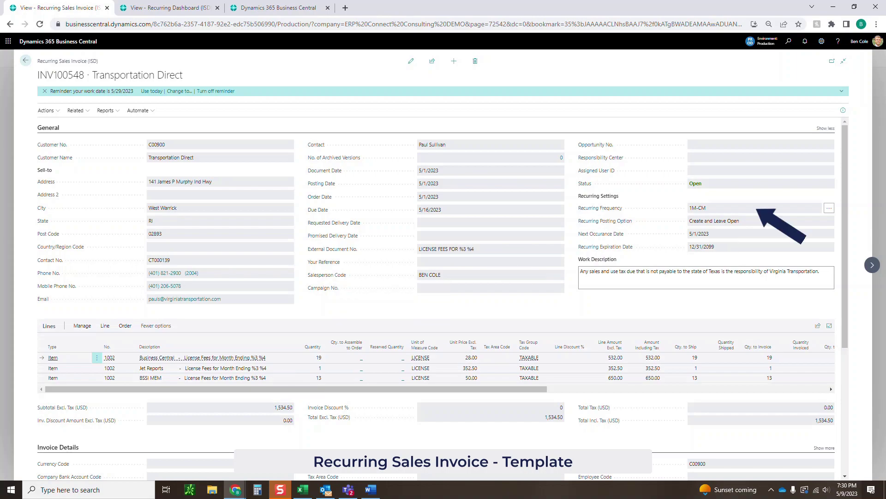
pyautogui.click(410, 60)
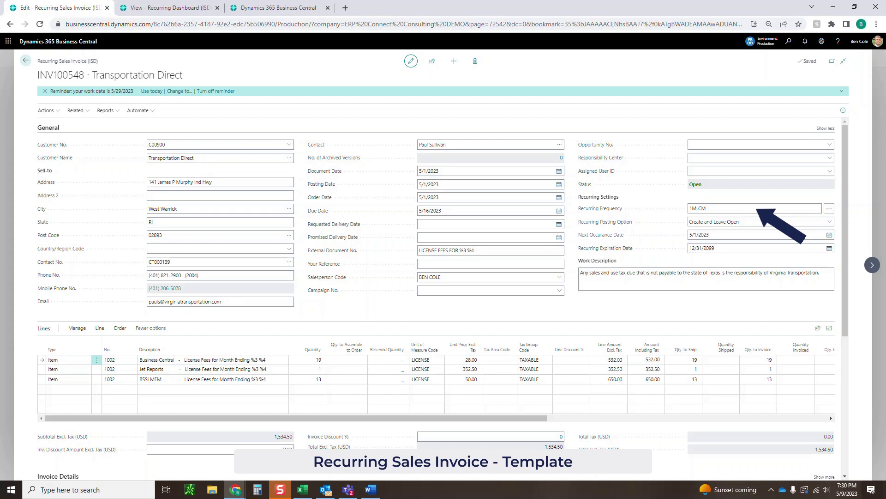
pyautogui.click(761, 222)
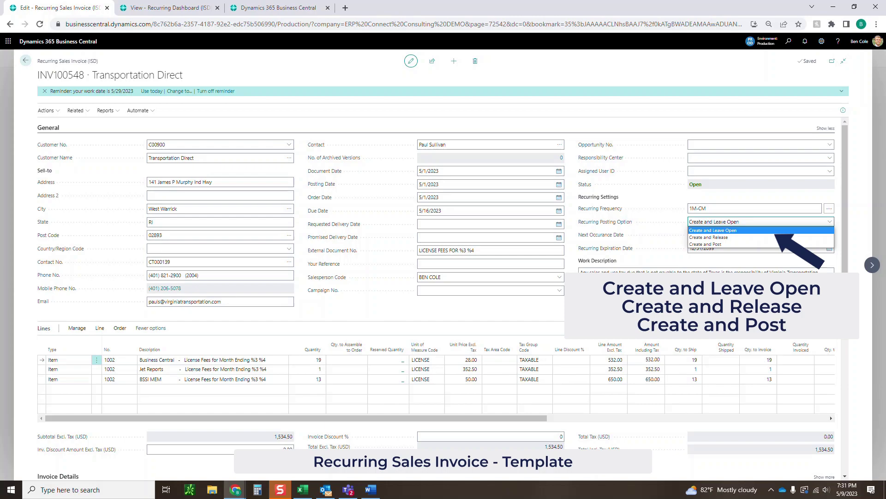
pyautogui.press('Escape')
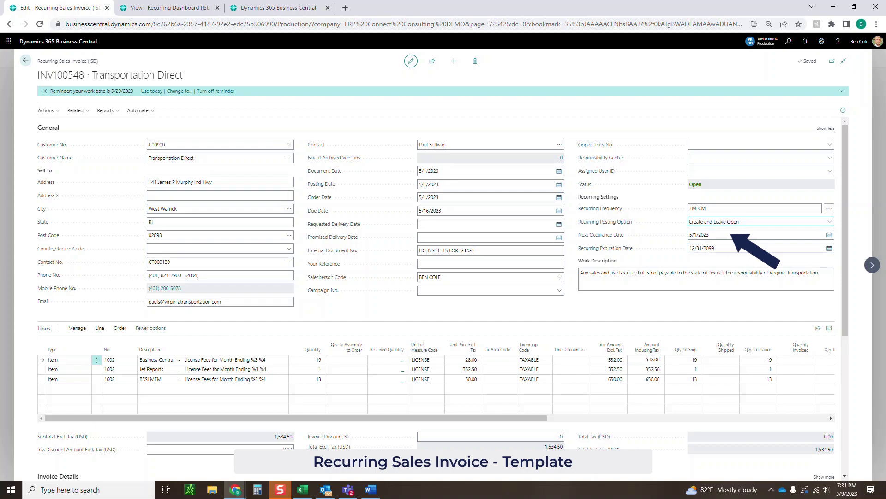
pyautogui.click(755, 208)
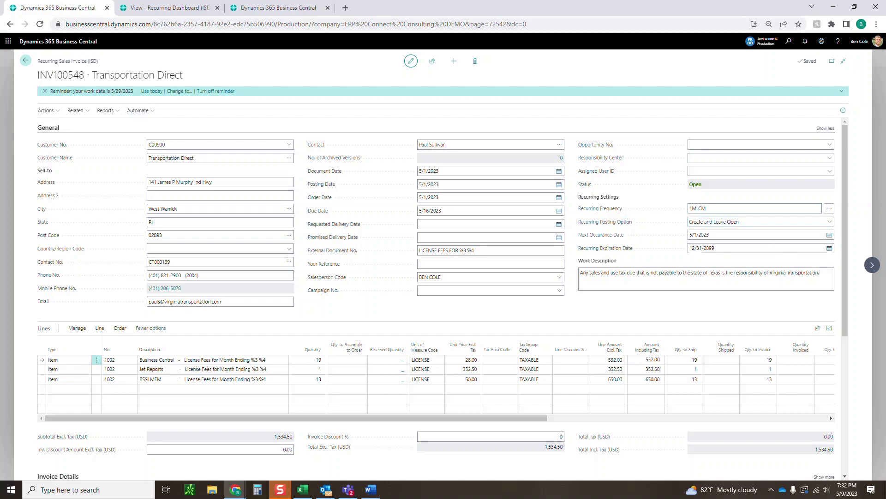
pyautogui.click(26, 60)
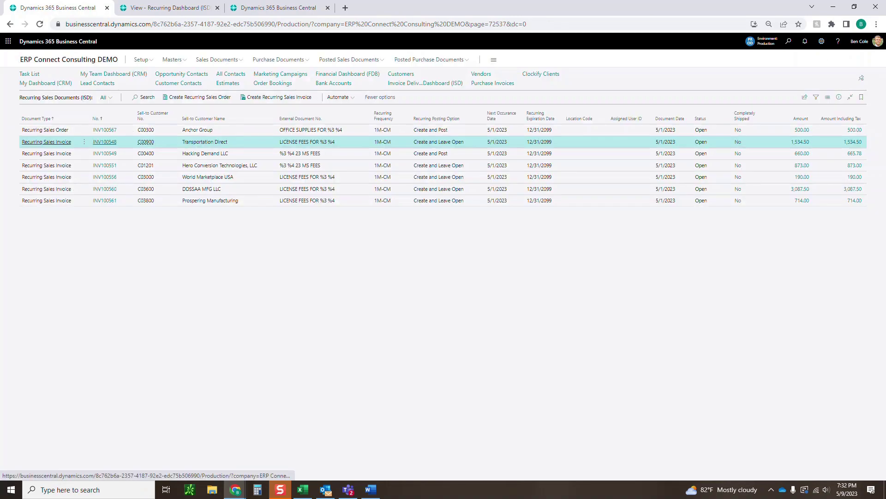
# Open the Anchor Group recurring sales order, examine its external document number template, and return to the list
pyautogui.click(104, 130)
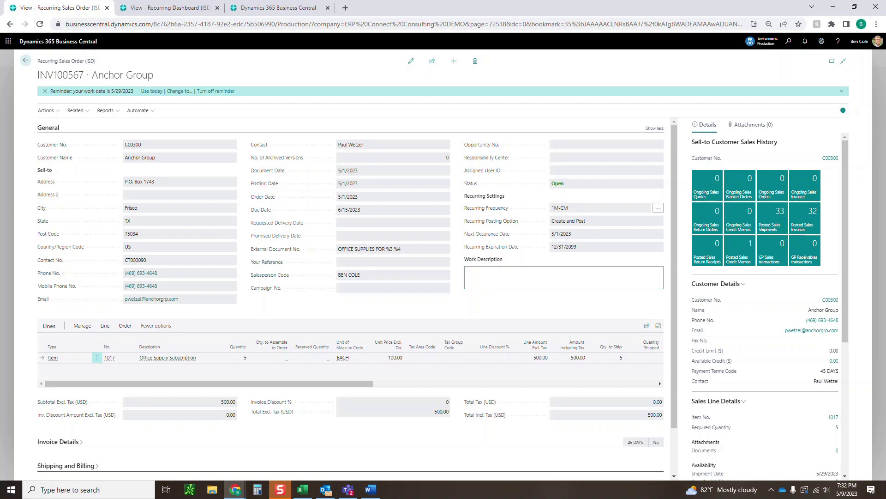
pyautogui.moveTo(401, 249); pyautogui.dragTo(382, 249)
pyautogui.click(382, 248)
pyautogui.click(26, 61)
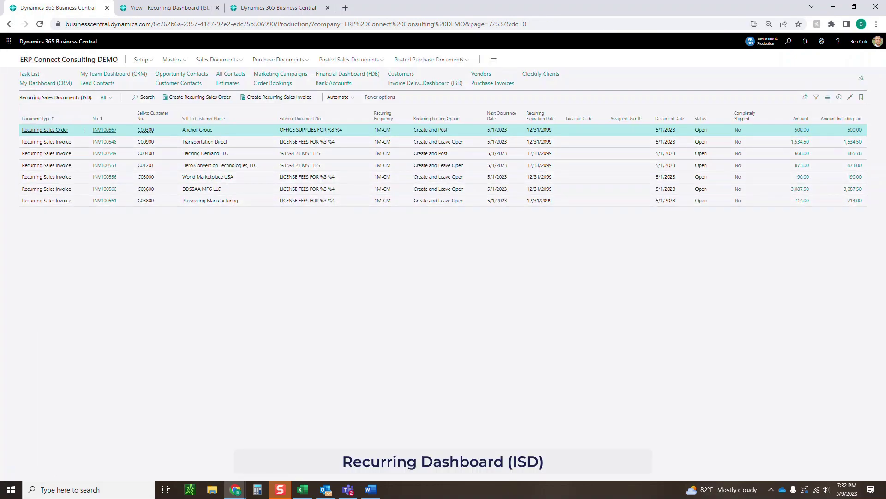
# Switch to the Recurring Dashboard, compare the posting options, and inspect the Hacking Demand LLC recurring invoice template before returning
pyautogui.click(170, 8)
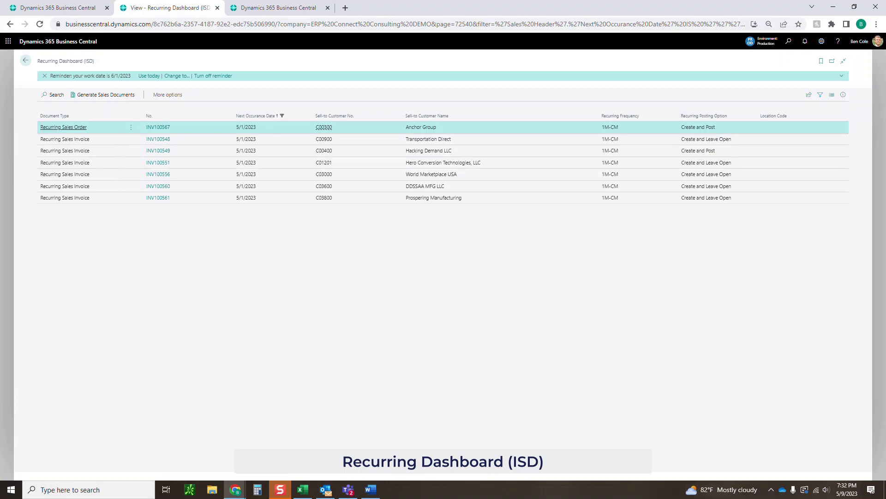
pyautogui.moveTo(688, 127); pyautogui.dragTo(731, 139)
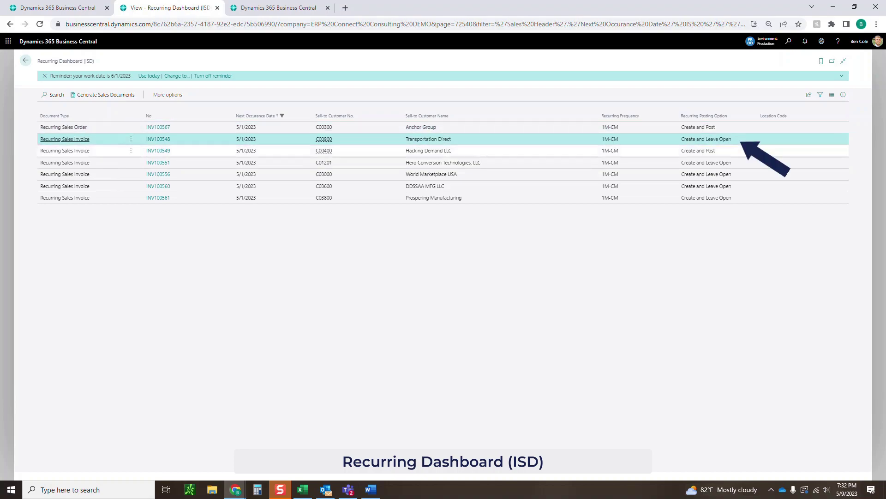
pyautogui.click(698, 150)
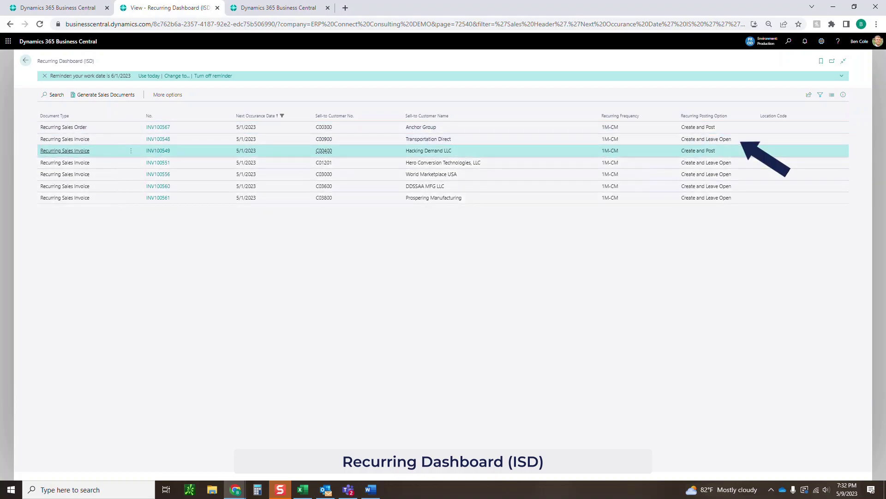
pyautogui.click(157, 151)
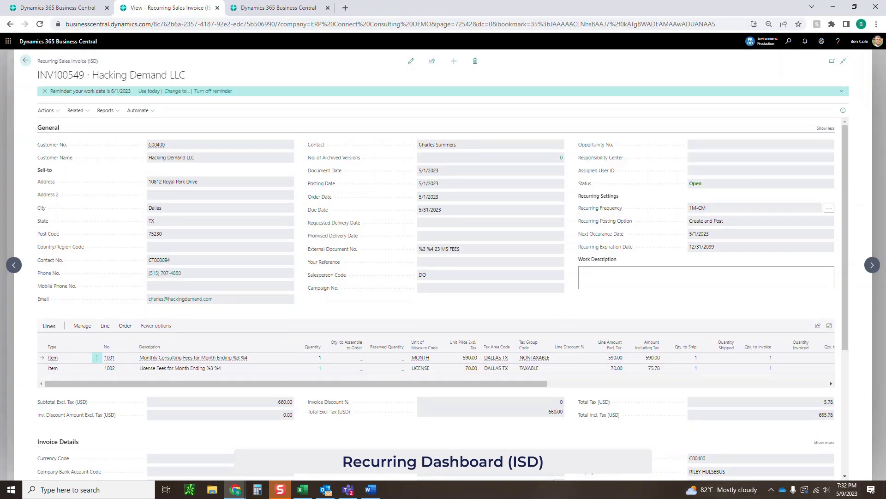
pyautogui.click(25, 61)
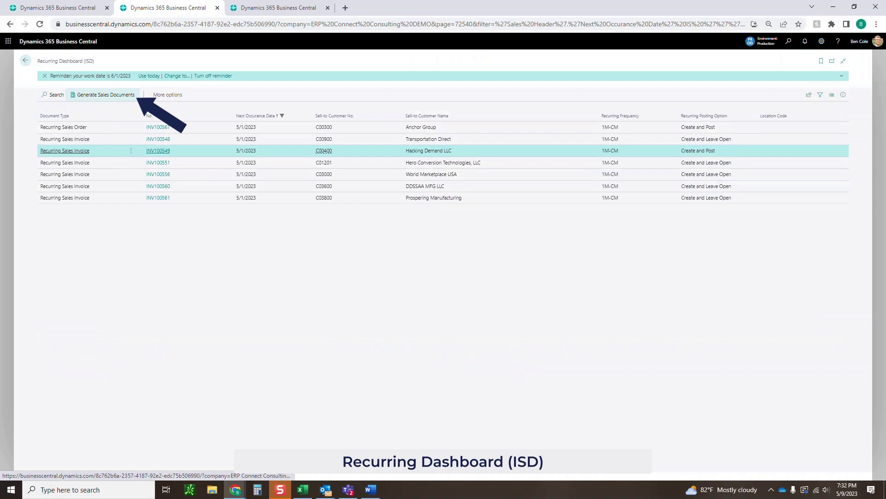
# Generate the sales document from the selected Hacking Demand LLC recurring invoice
pyautogui.click(103, 94)
pyautogui.click(474, 280)
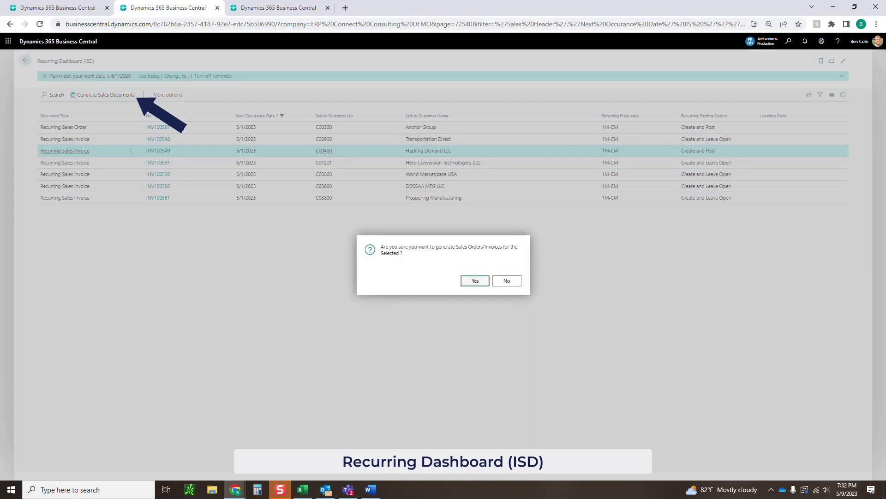
pyautogui.press('Return')
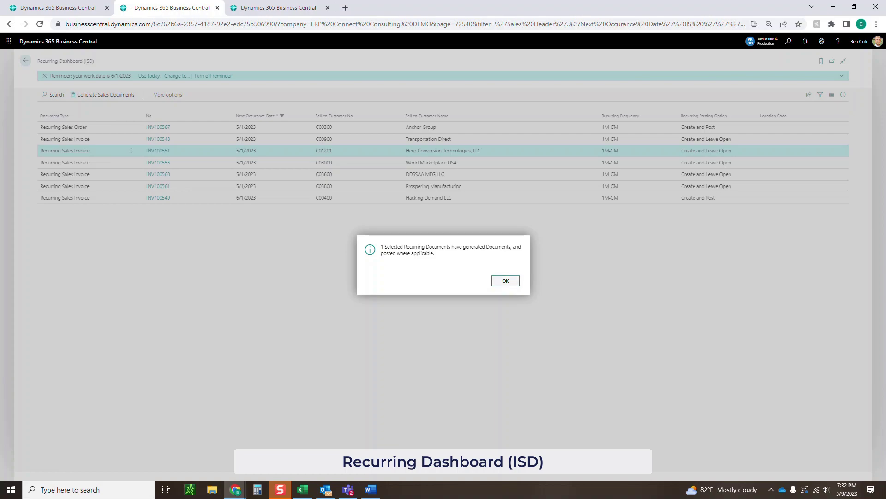
pyautogui.press('Return')
# Switch to the Business Central home page, search for "posted sales inv", and open the Posted Sales Invoices list
pyautogui.hotkey('ctrl', 'Tab')
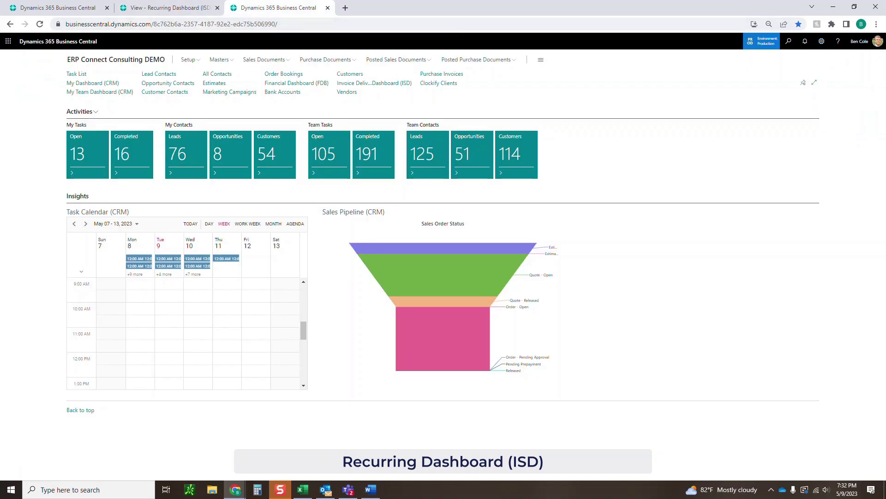
pyautogui.hotkey('alt', 'q')
pyautogui.write('poste')
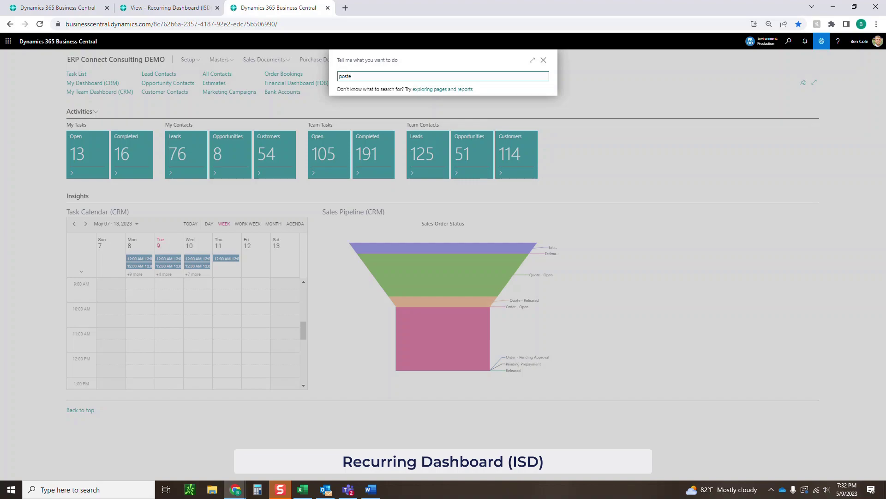
pyautogui.write('d sales inv')
pyautogui.press('Down')
pyautogui.press('Down')
pyautogui.press('Down')
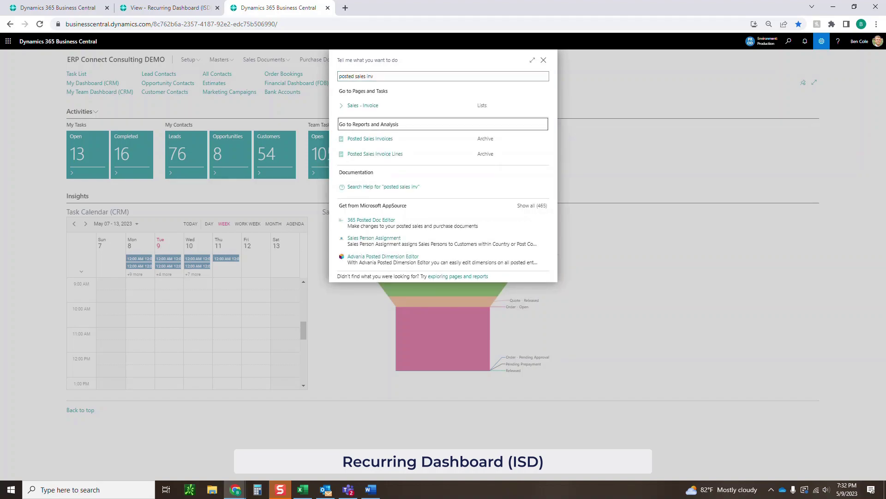
pyautogui.press('Return')
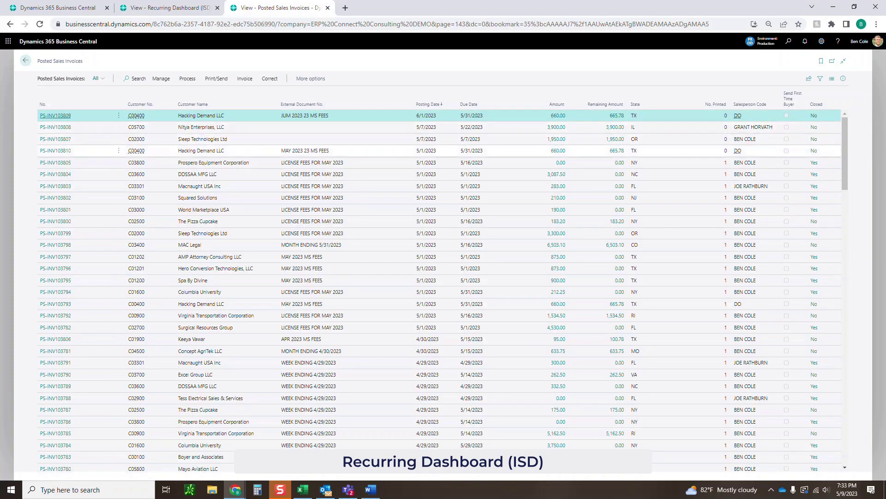
# Open the newly posted Hacking Demand LLC invoice for MAY 2023 23 MS FEES, check its line descriptions, and return to the home page
pyautogui.click(305, 150)
pyautogui.click(55, 150)
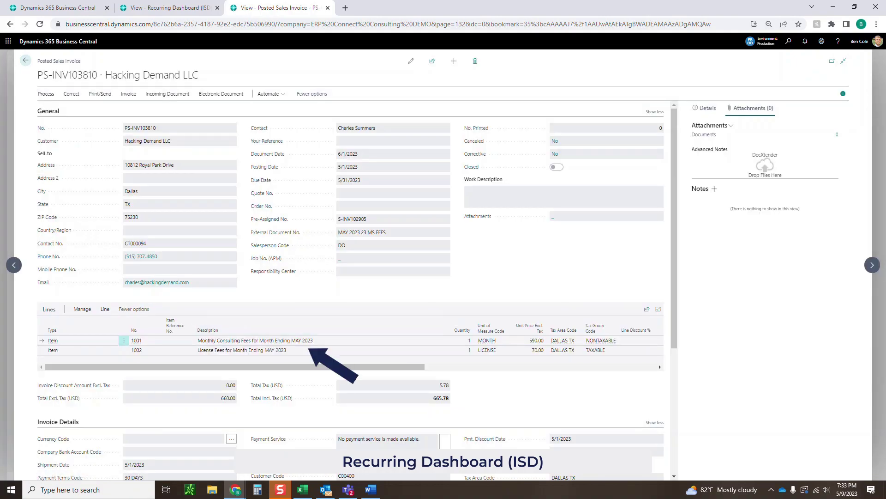
pyautogui.moveTo(198, 340); pyautogui.dragTo(313, 340)
pyautogui.click(312, 350)
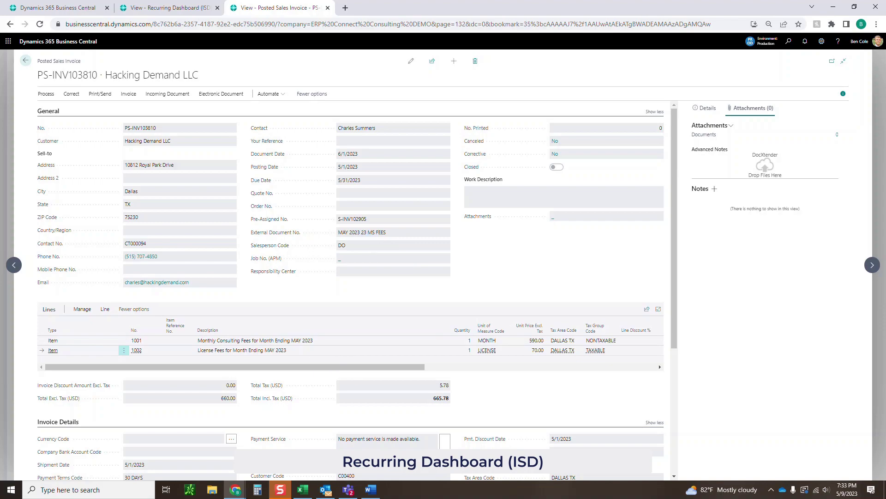
pyautogui.click(25, 60)
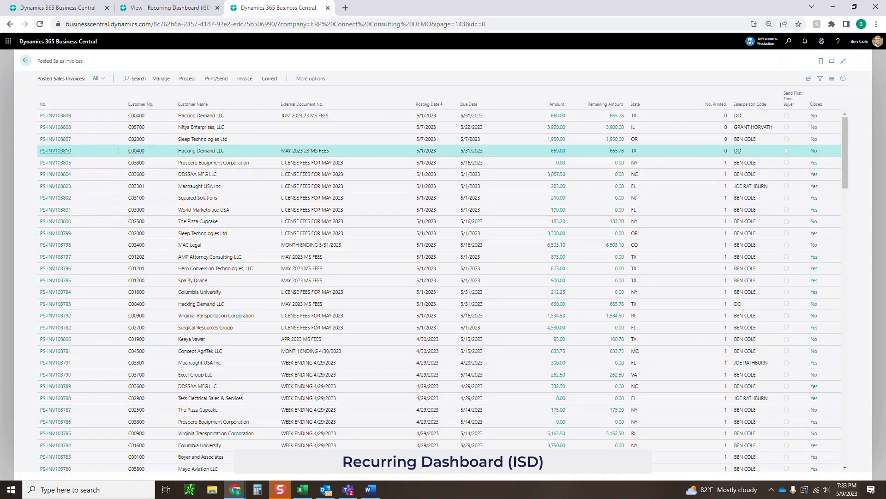
pyautogui.click(25, 61)
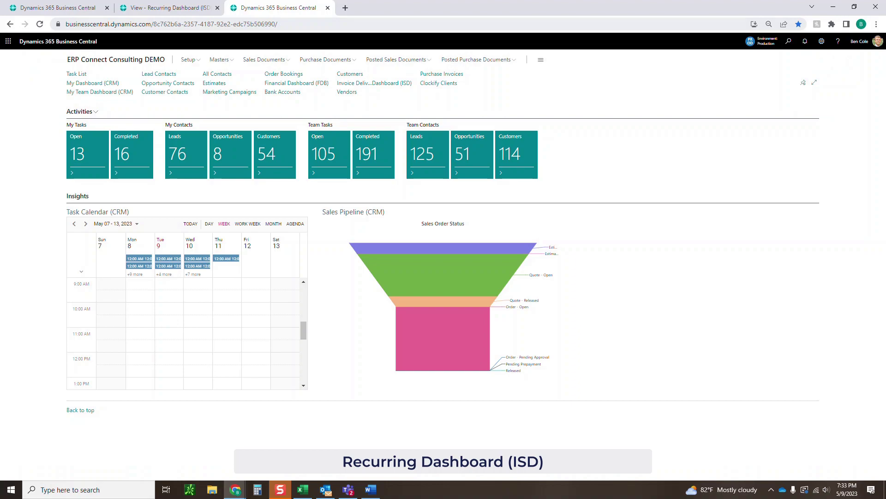
# Back on the Recurring Dashboard, generate the sales document for the Transportation Direct recurring invoice
pyautogui.click(164, 8)
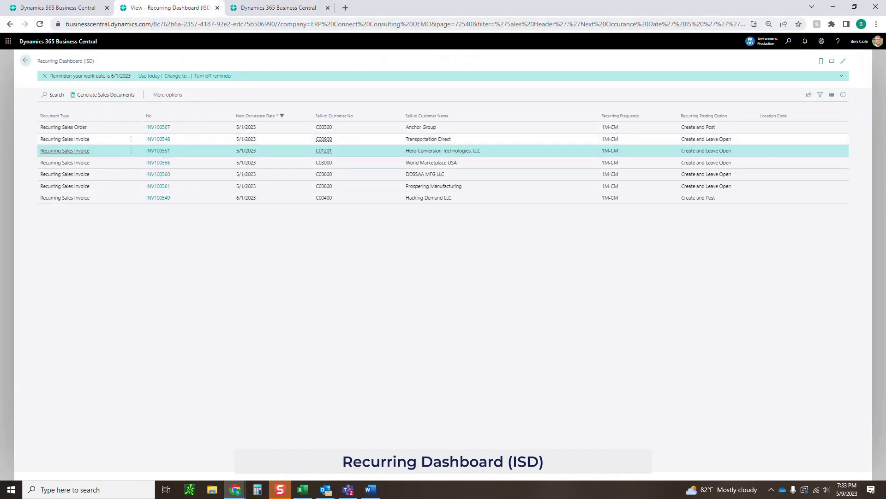
pyautogui.click(428, 138)
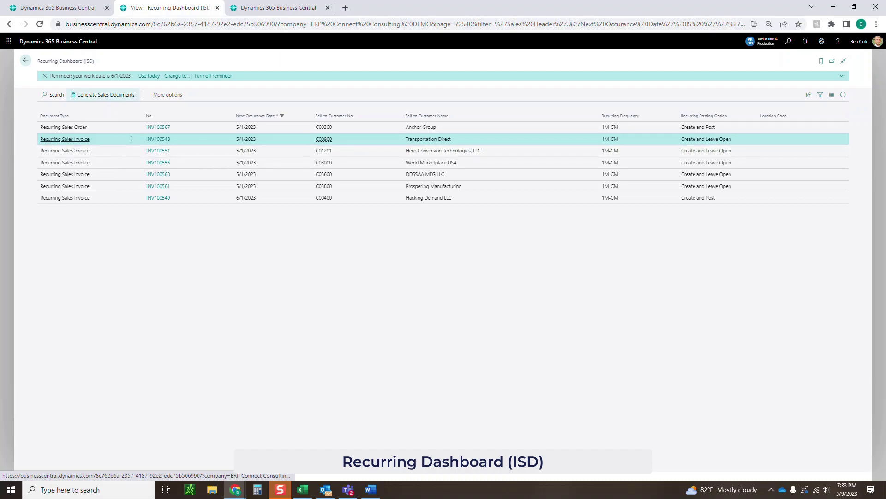
pyautogui.click(102, 95)
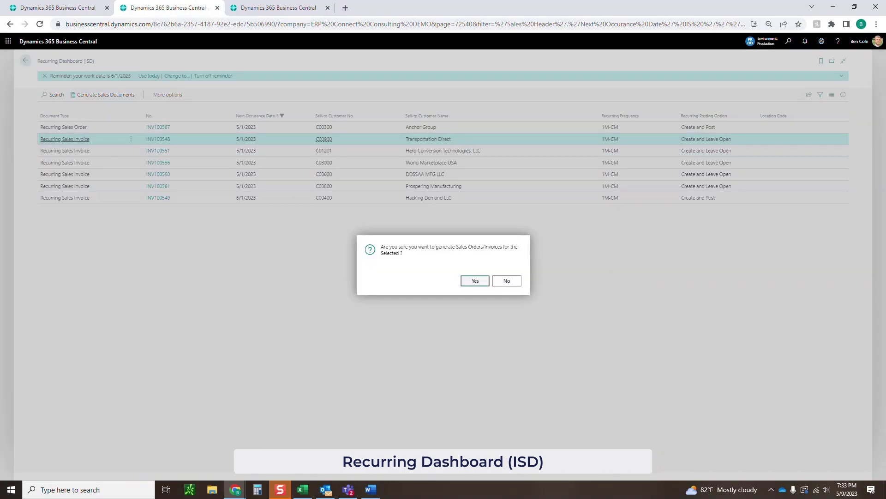
pyautogui.click(476, 280)
pyautogui.click(506, 280)
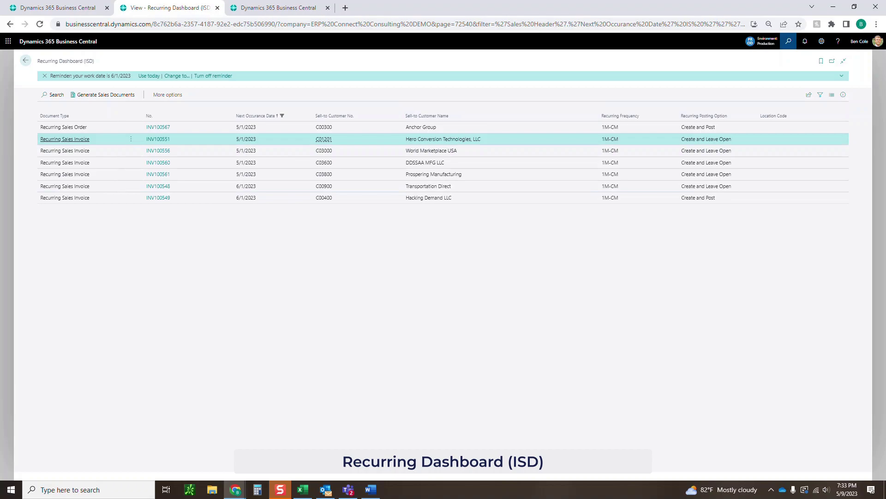
# Search for "sales inv", go to the Sales Invoices list, and open the Transportation Direct invoice for LICENSE FEES FOR MAY 2023
pyautogui.click(789, 41)
pyautogui.write('sa')
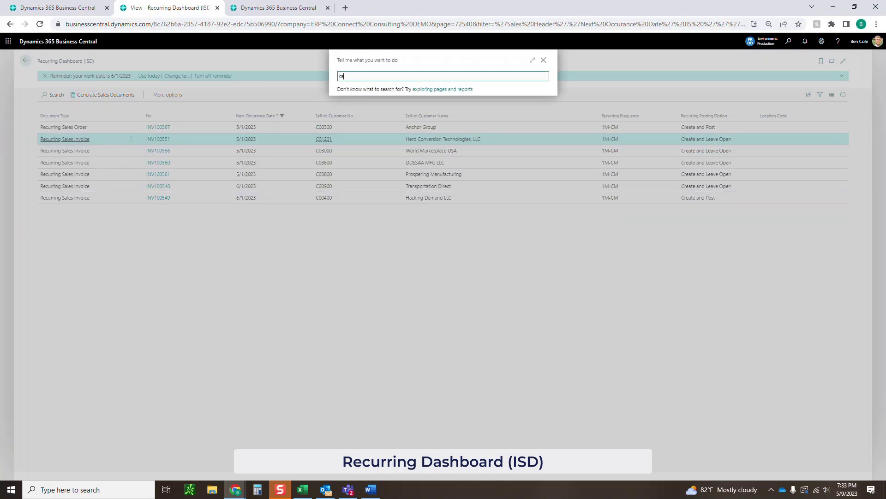
pyautogui.write('les inv')
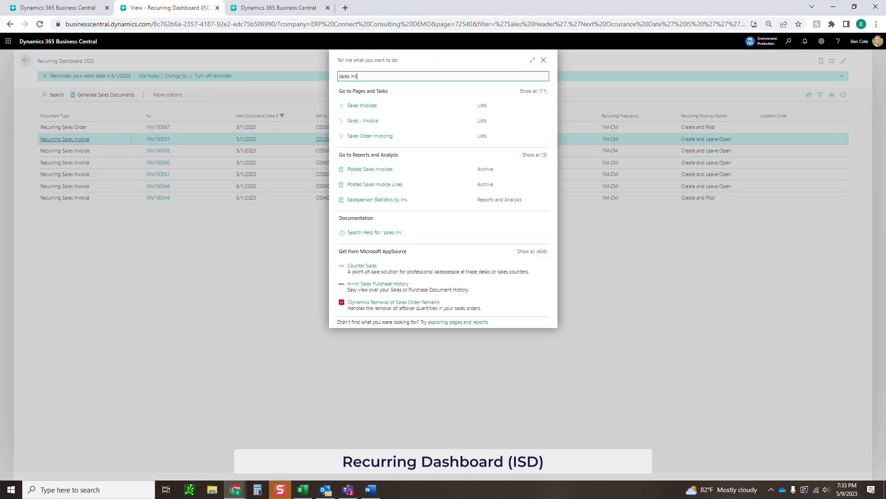
pyautogui.press('Down')
pyautogui.press('Return')
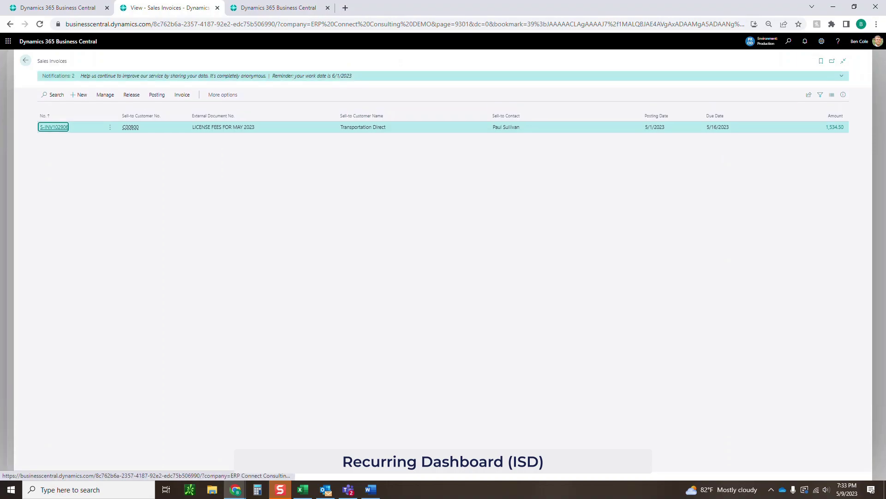
pyautogui.press('Return')
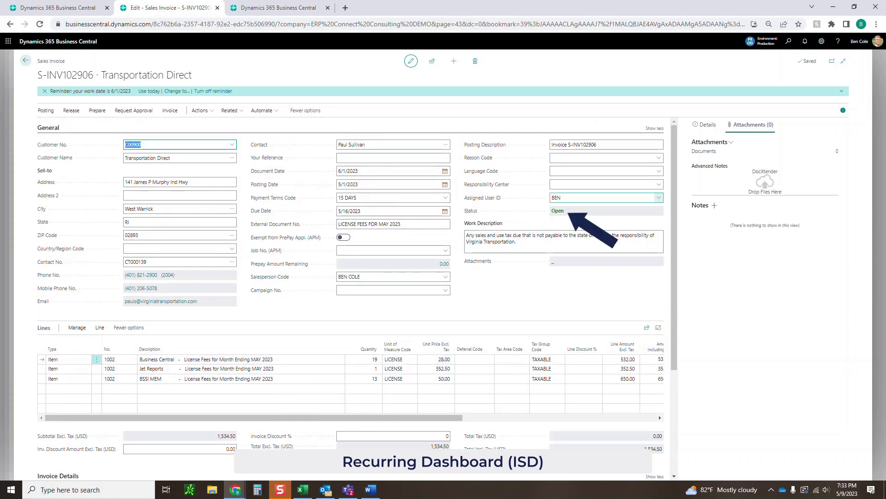
# Post the open Transportation Direct sales invoice and return to the Recurring Dashboard
pyautogui.click(46, 110)
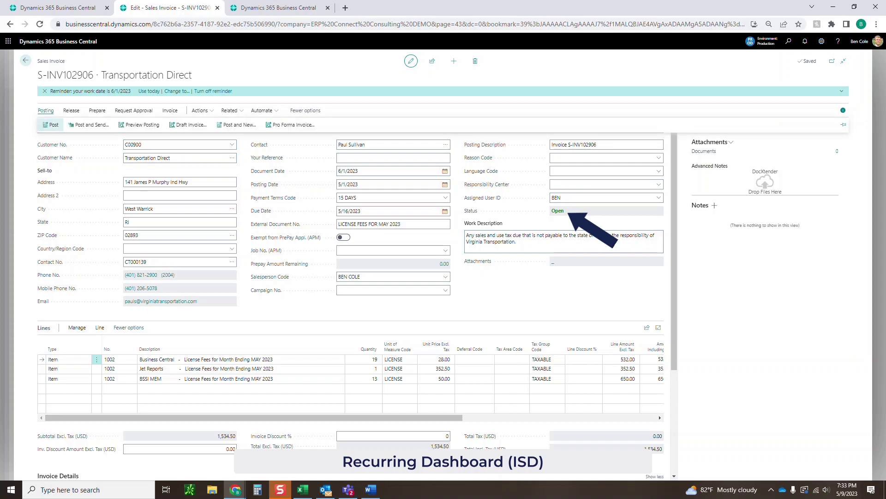
pyautogui.click(50, 123)
pyautogui.click(475, 280)
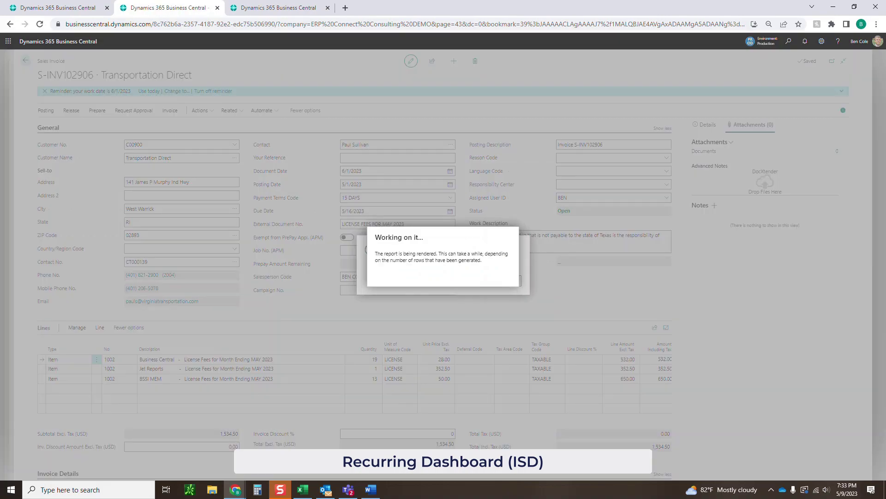
pyautogui.press('Return')
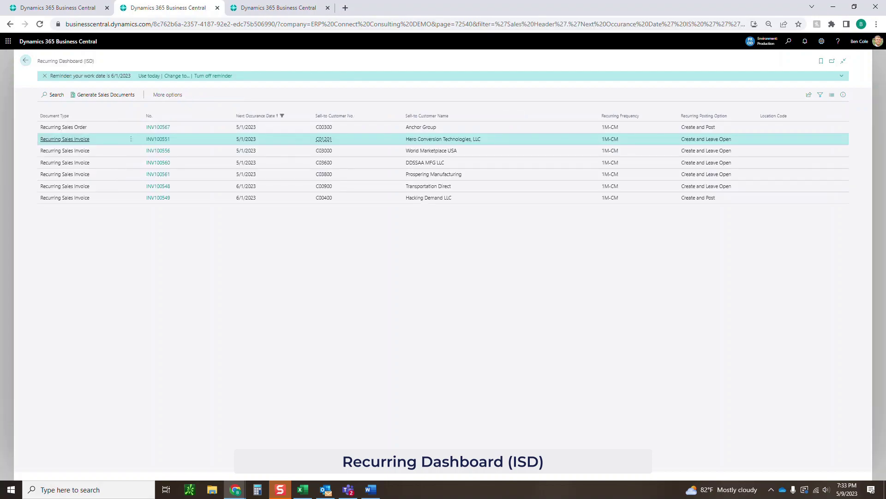
# Refresh the Recurring Sales Documents list and check the next occurrence dates of the Transportation Direct and Hacking Demand LLC invoices
pyautogui.click(57, 7)
pyautogui.press('F5')
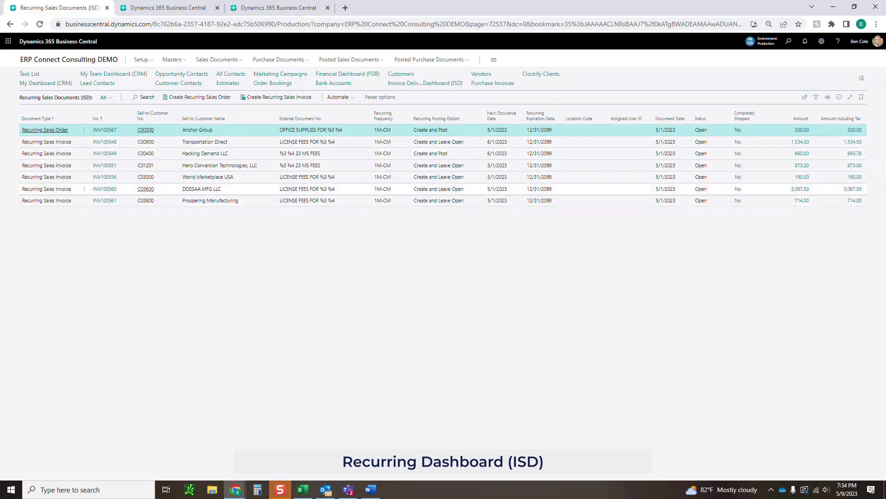
pyautogui.click(46, 142)
pyautogui.keyDown('ctrl'); pyautogui.click(46, 154); pyautogui.keyUp('ctrl')
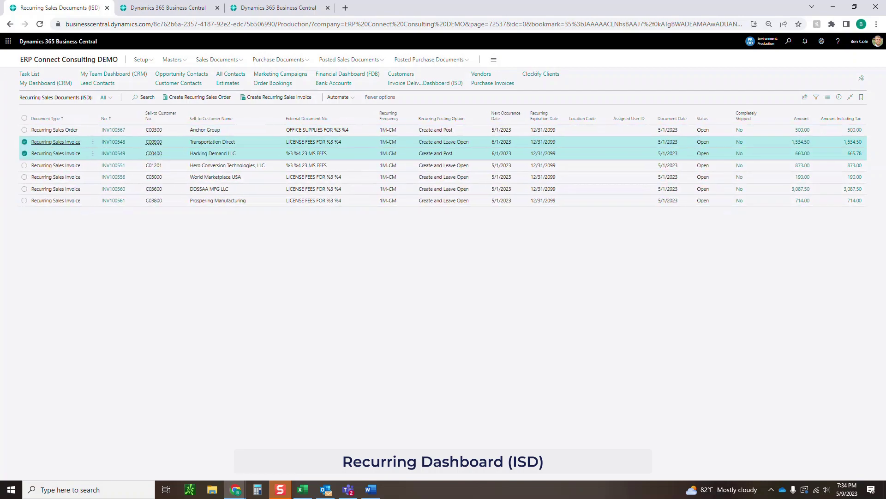
pyautogui.hotkey('shift', 'Up')
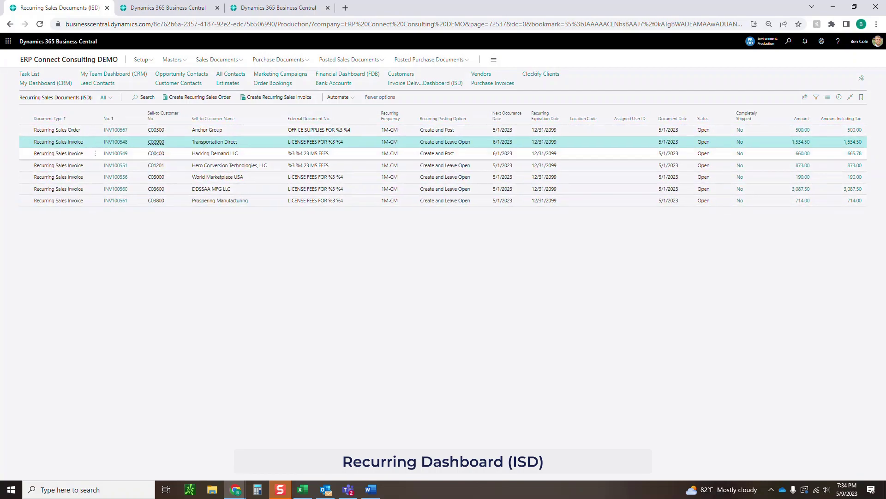
pyautogui.hotkey('shift', 'Down')
pyautogui.hotkey('shift', 'Down')
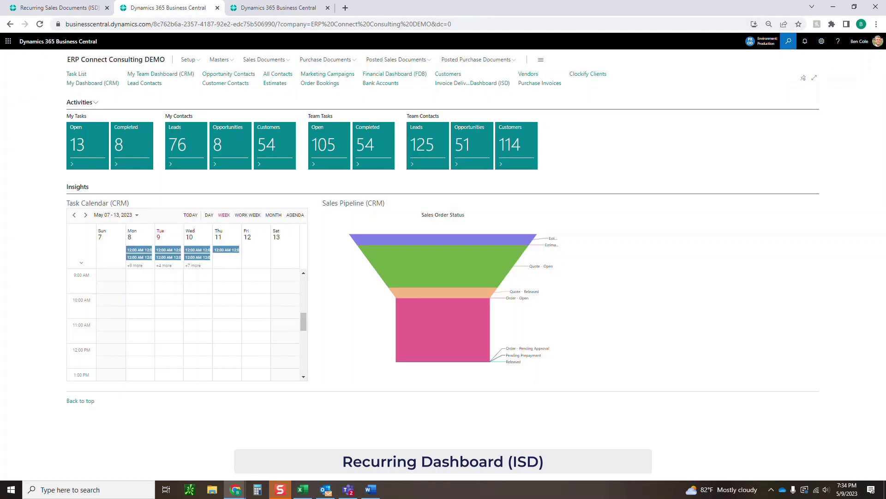
# Reload the home page, search for "recurring dash", and open the Recurring Dashboard (ISD)
pyautogui.click(788, 41)
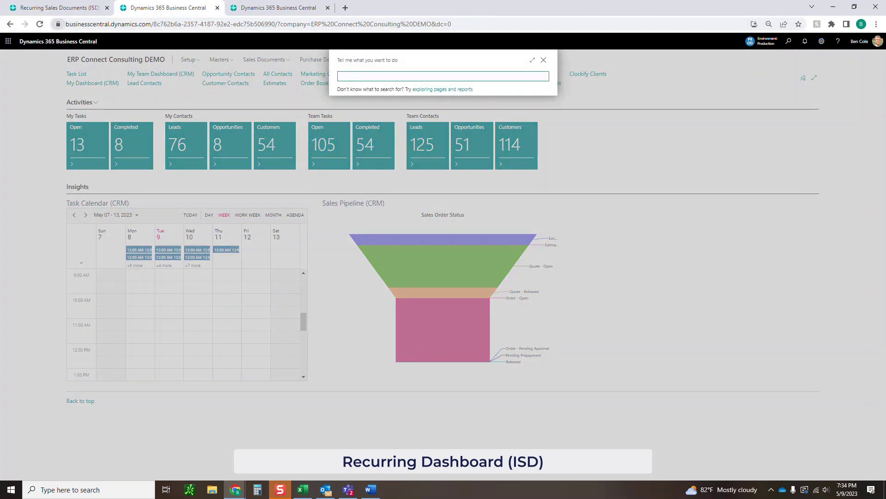
pyautogui.click(40, 24)
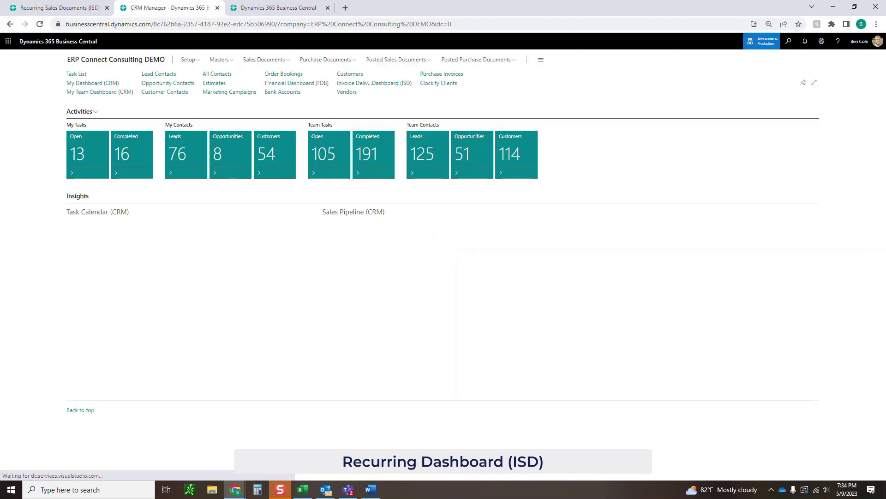
pyautogui.hotkey('alt', 'q')
pyautogui.write('recu')
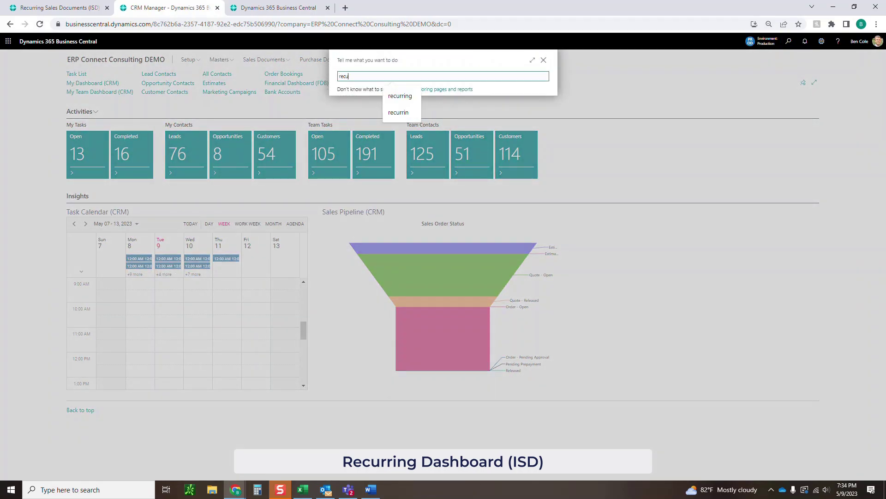
pyautogui.write('rring dash')
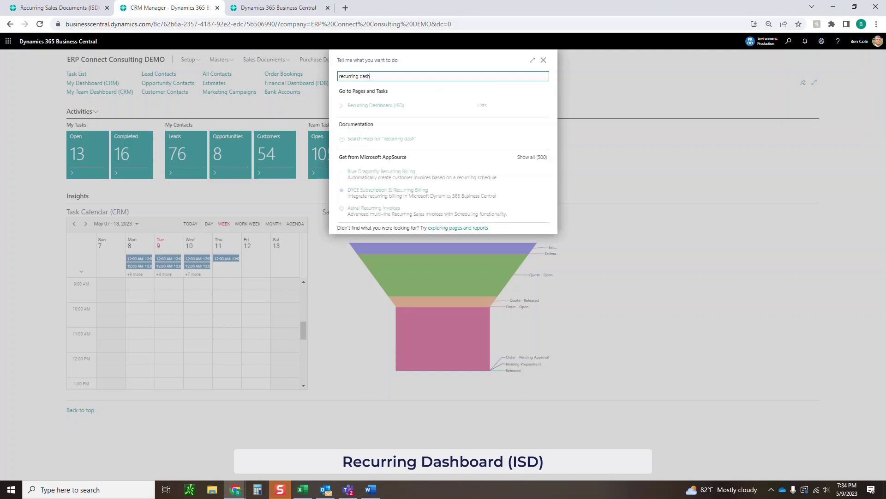
pyautogui.press('Return')
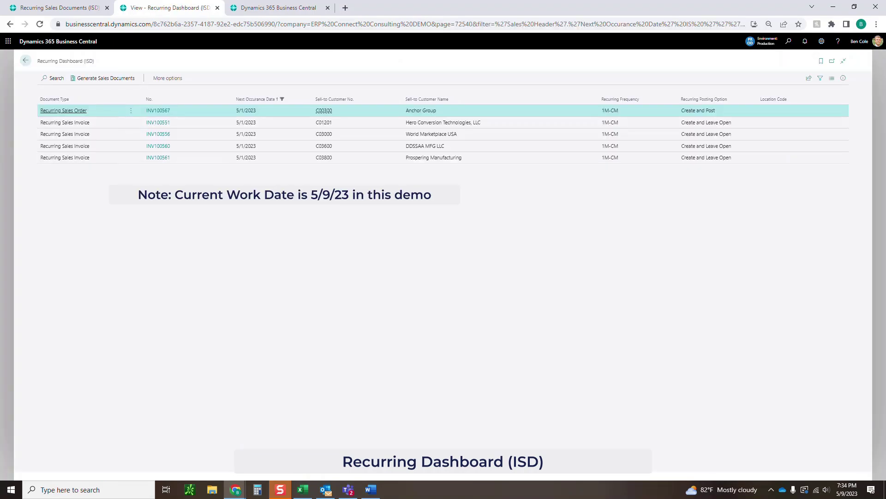
# Compare the documents on the dashboard with the Transportation Direct and Hacking Demand LLC rows in the Recurring Sales Documents list
pyautogui.click(65, 158)
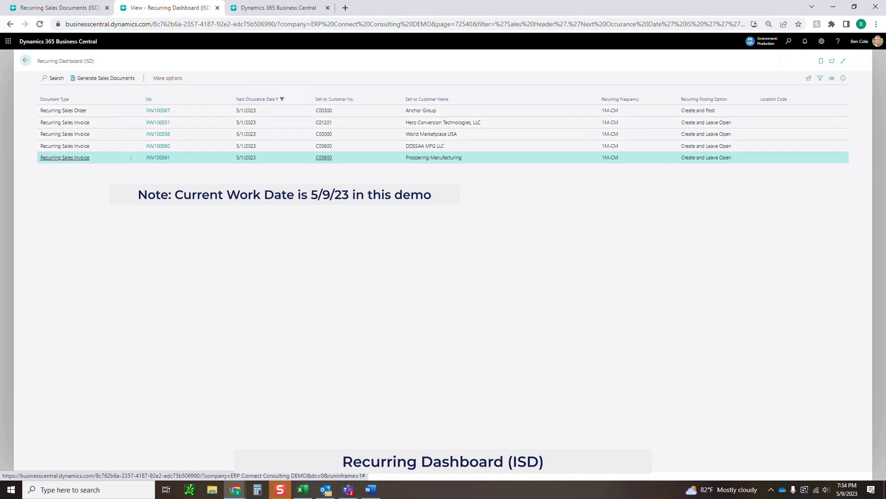
pyautogui.click(59, 8)
pyautogui.click(62, 142)
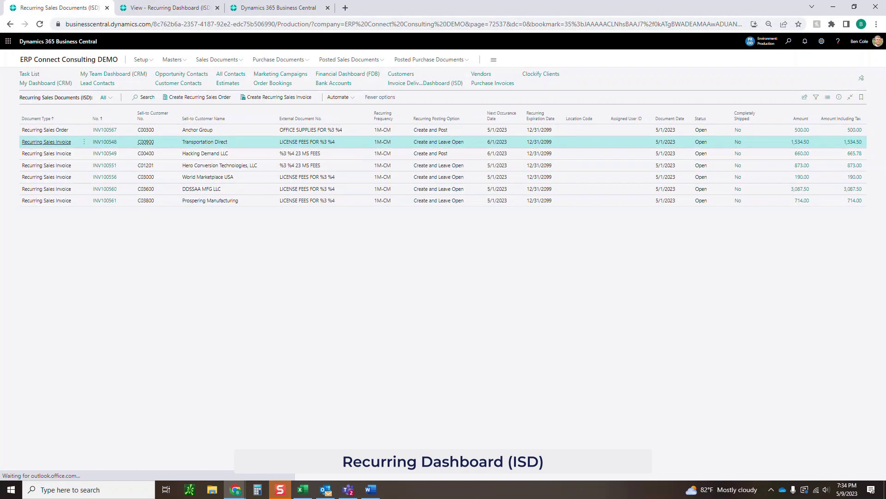
pyautogui.press('Down')
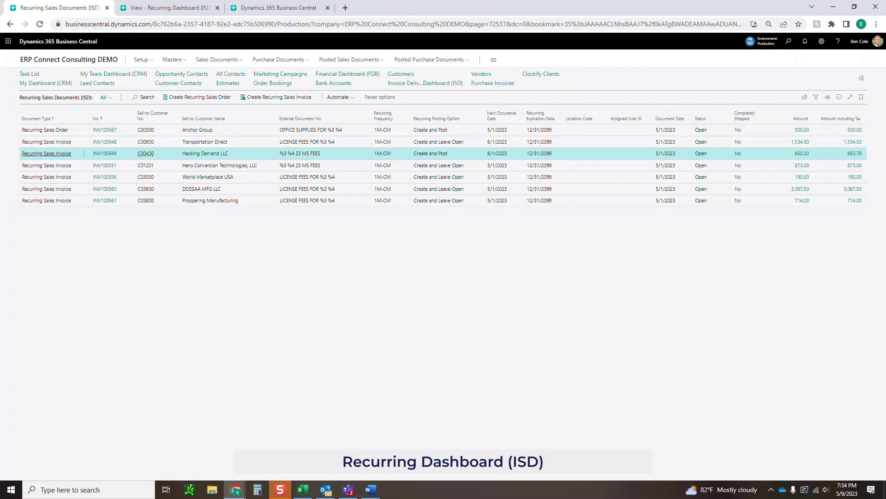
# Return to the Recurring Dashboard and set the work date to 6/1 in My Settings
pyautogui.hotkey('ctrl', '2')
pyautogui.click(822, 41)
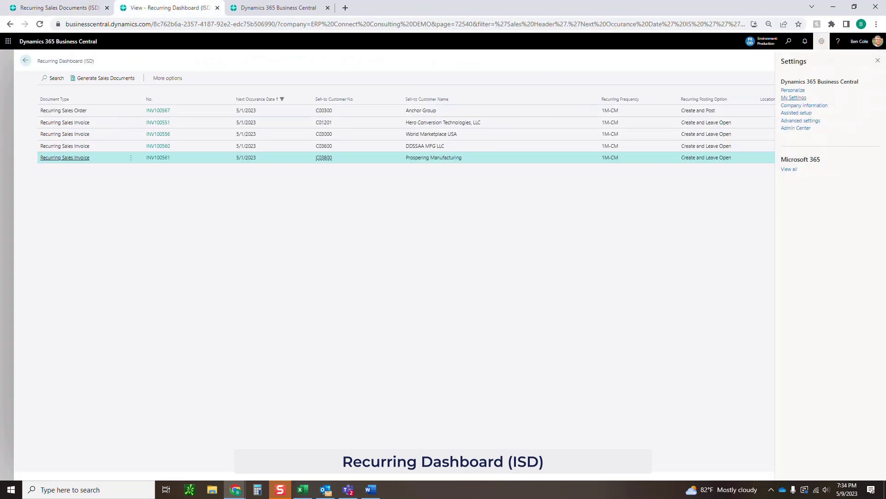
pyautogui.click(791, 98)
pyautogui.click(479, 214)
pyautogui.write('6/1')
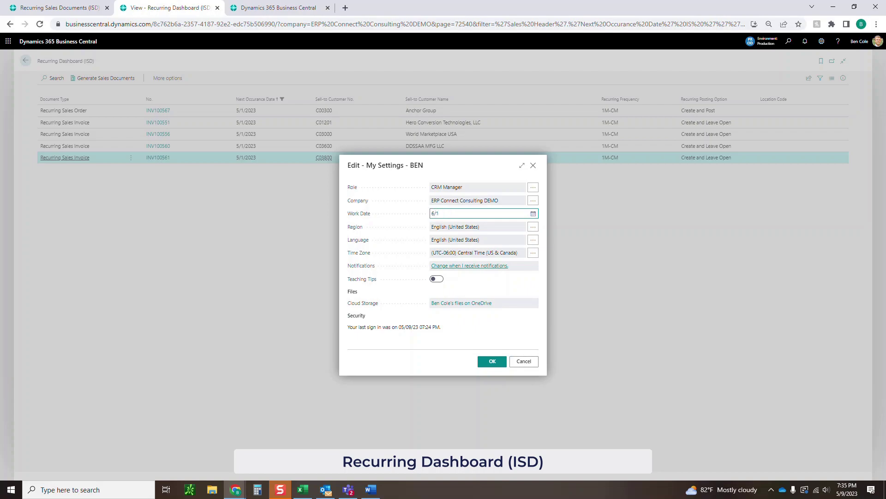
pyautogui.press('Return')
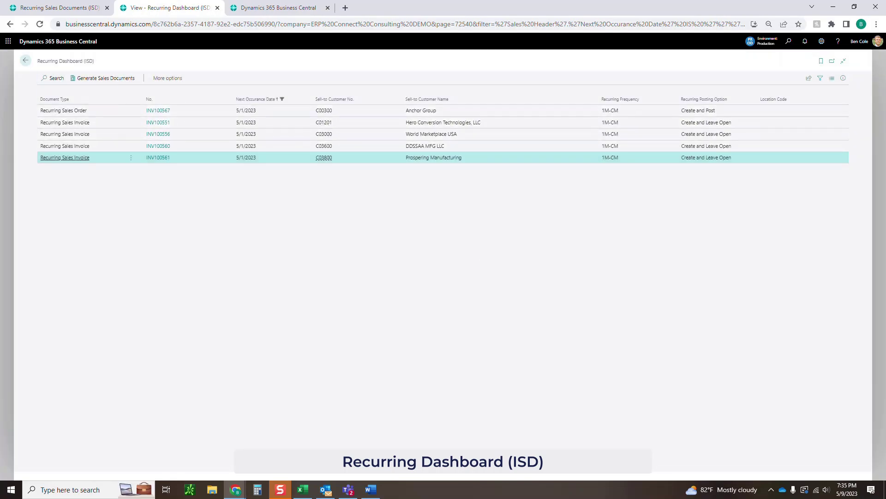
# Search for "recurring" and reopen the Recurring Dashboard (ISD) under the new work date
pyautogui.hotkey('alt', 'q')
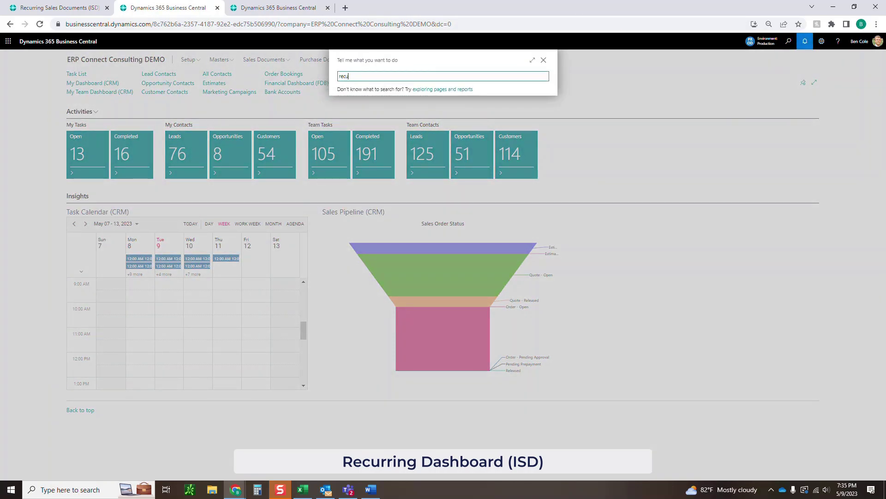
pyautogui.press('Down')
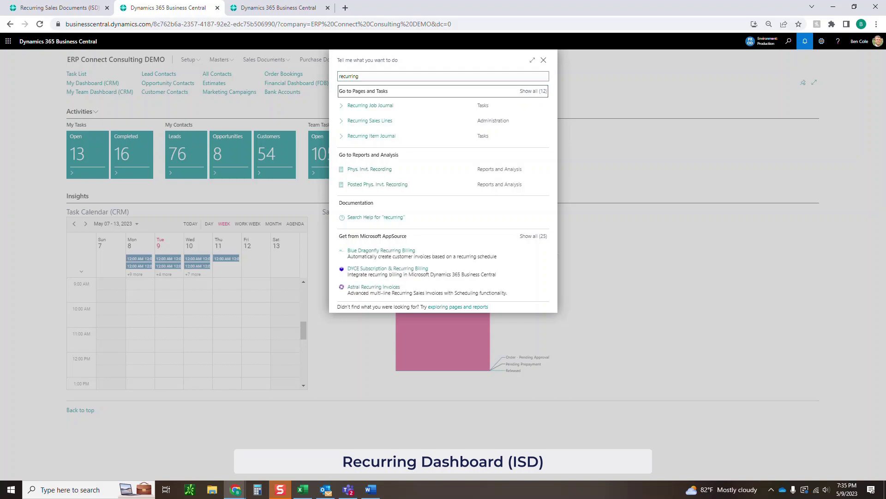
pyautogui.press('Return')
pyautogui.press('Down')
pyautogui.press('Down')
pyautogui.press('Down')
pyautogui.press('Down')
pyautogui.press('Down')
pyautogui.press('Return')
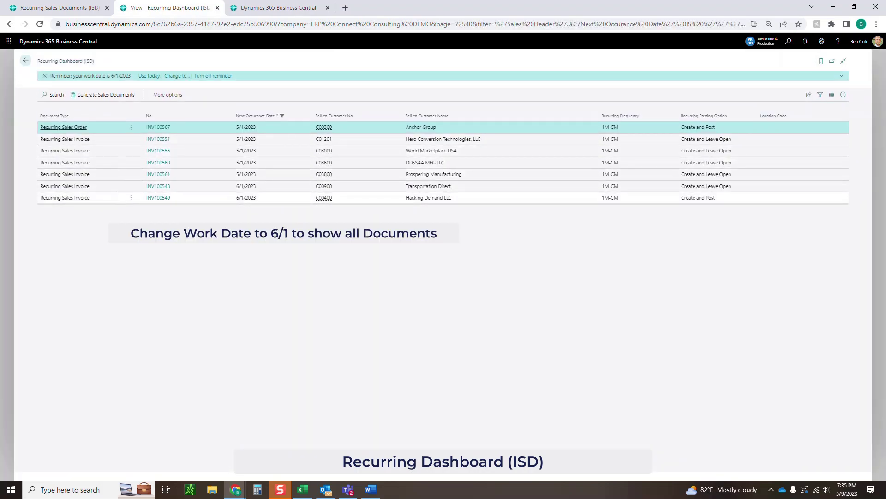
# Examine the Transportation Direct and Hacking Demand LLC recurring invoices on the dashboard
pyautogui.click(453, 187)
pyautogui.keyDown('ctrl'); pyautogui.click(453, 197); pyautogui.keyUp('ctrl')
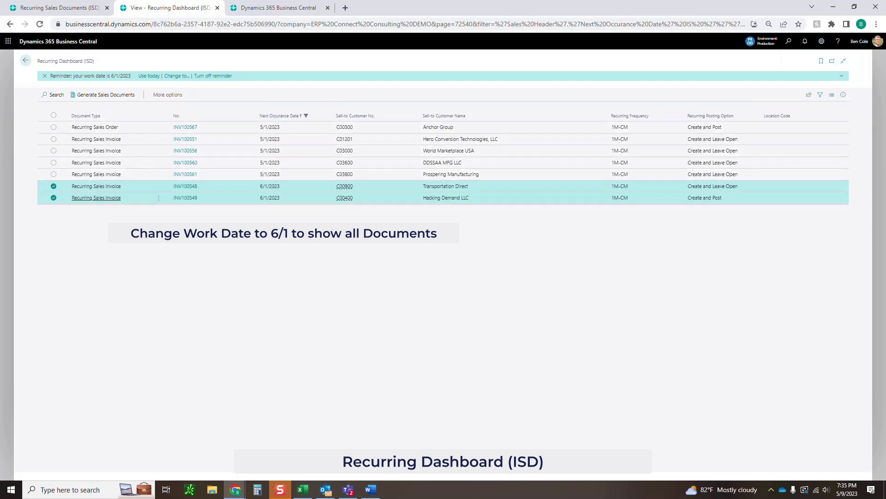
pyautogui.keyDown('ctrl'); pyautogui.click(453, 186); pyautogui.keyUp('ctrl')
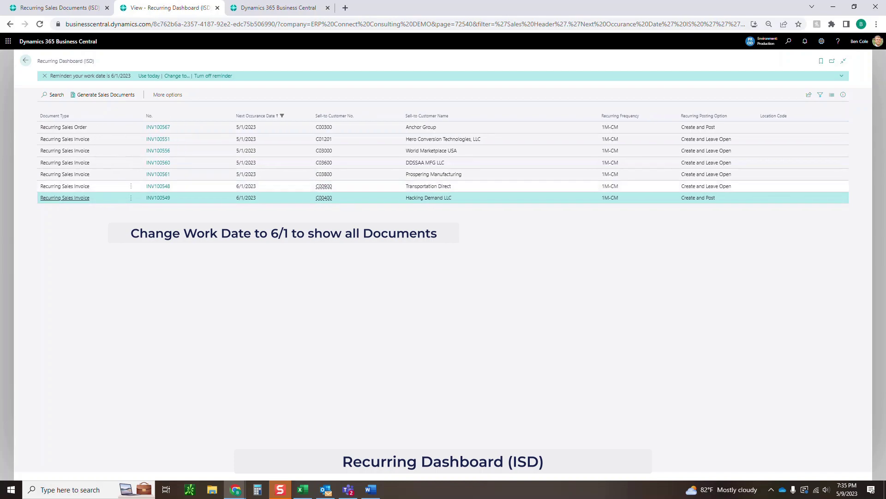
# Select all recurring documents on the dashboard, from Anchor Group through Hacking Demand LLC
pyautogui.click(453, 127)
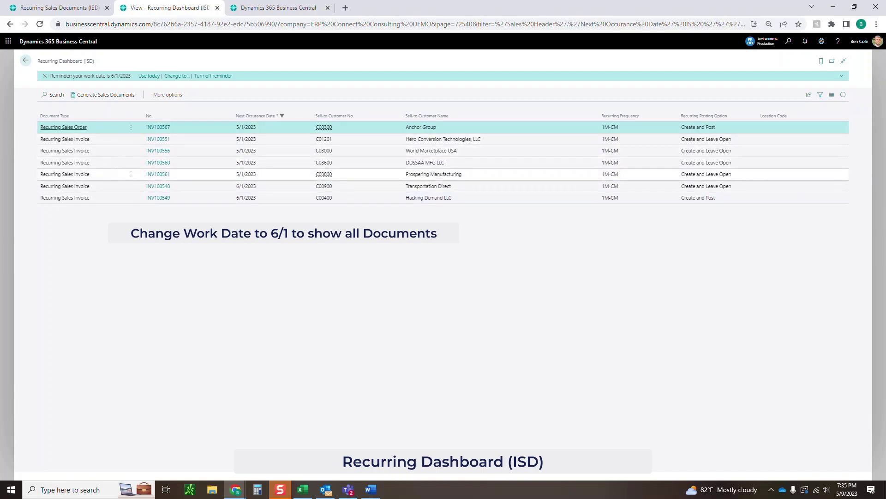
pyautogui.keyDown('shift'); pyautogui.click(452, 174); pyautogui.keyUp('shift')
pyautogui.keyDown('shift'); pyautogui.click(453, 186); pyautogui.keyUp('shift')
pyautogui.keyDown('shift'); pyautogui.click(453, 198); pyautogui.keyUp('shift')
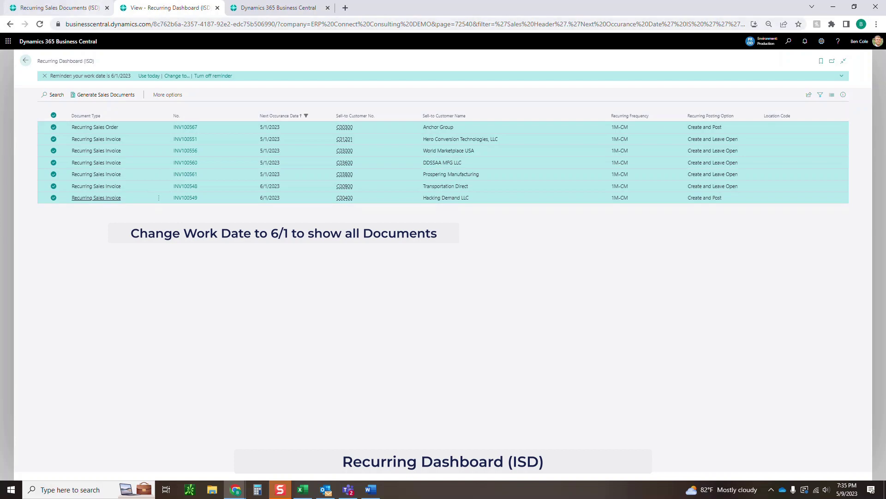
# Go to the Job Queue Entries list and open the ERC ISD Generate Recurring Doc entry
pyautogui.click(59, 7)
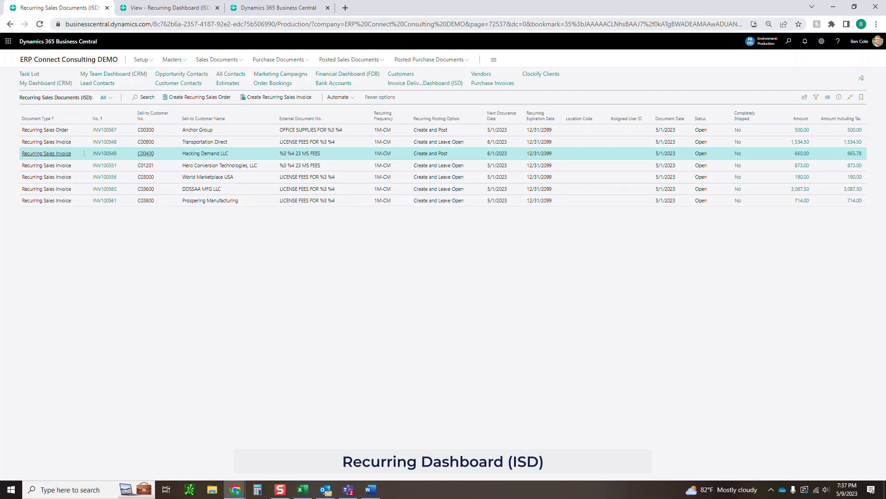
pyautogui.click(279, 7)
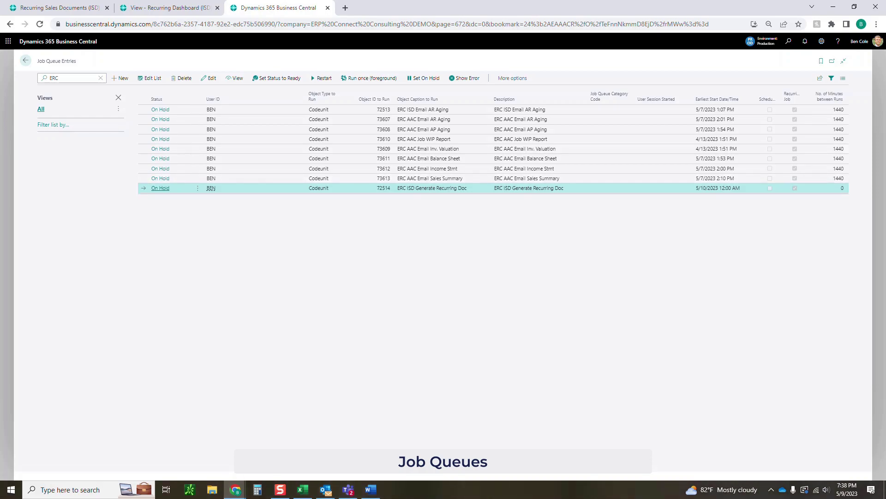
pyautogui.moveTo(398, 188); pyautogui.dragTo(411, 188)
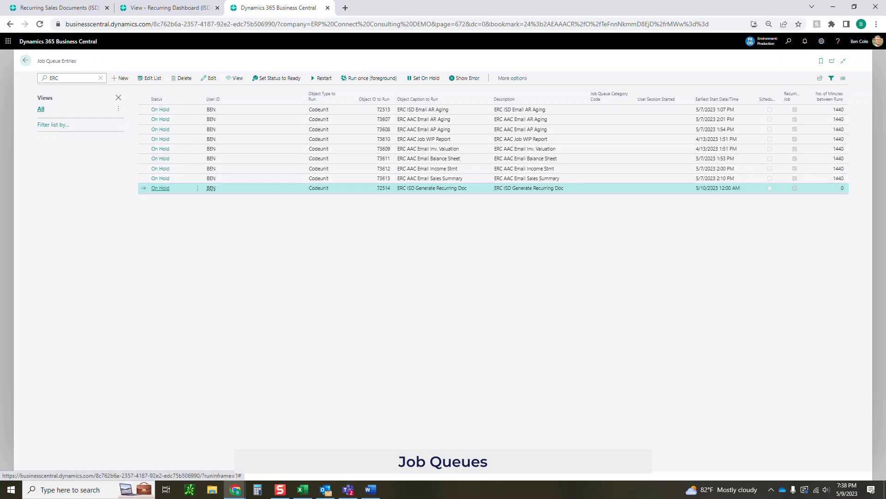
pyautogui.click(160, 188)
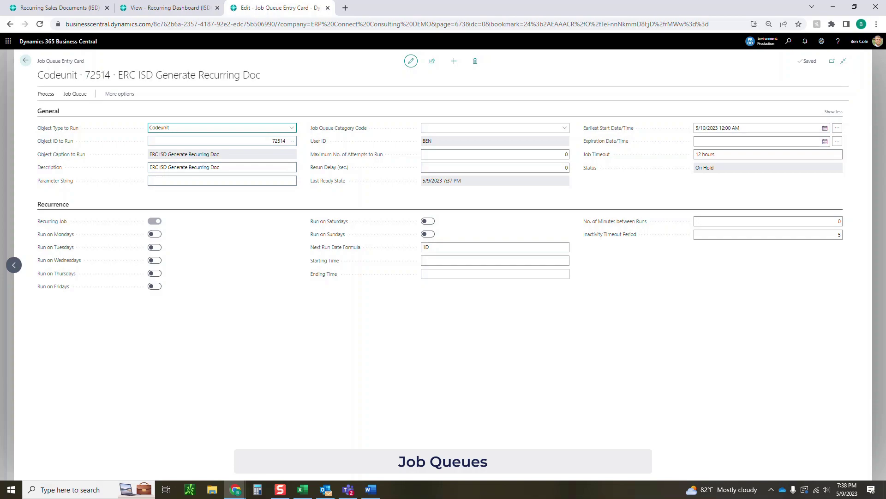
pyautogui.click(185, 167)
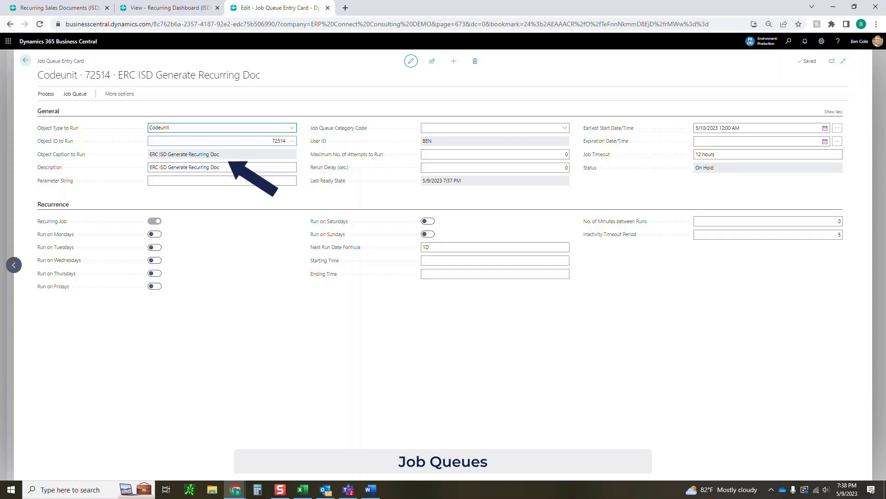
# Set the job queue entry's Next Run Date Formula to 1M
pyautogui.click(495, 247)
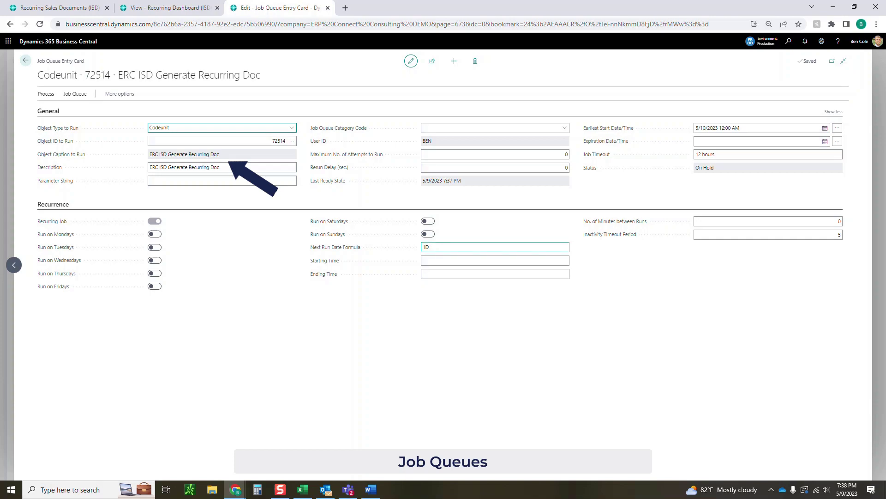
pyautogui.click(495, 247)
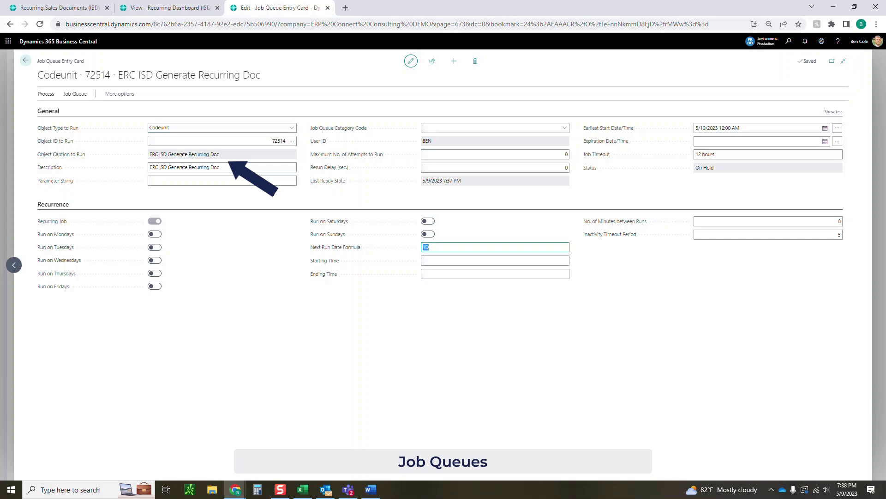
pyautogui.write('1M')
# Schedule the ERC ISD Generate Recurring Doc job to run every weekday, Monday through Friday
pyautogui.click(154, 286)
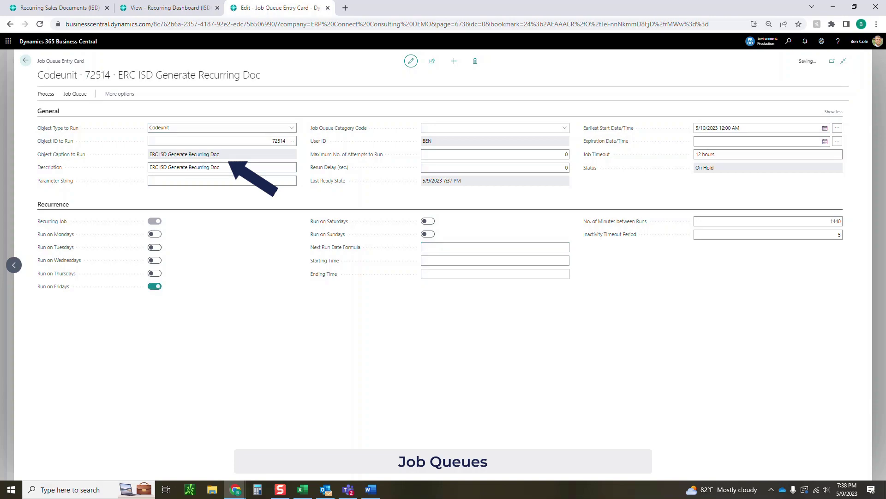
pyautogui.click(154, 233)
pyautogui.click(154, 247)
pyautogui.click(154, 260)
pyautogui.click(155, 273)
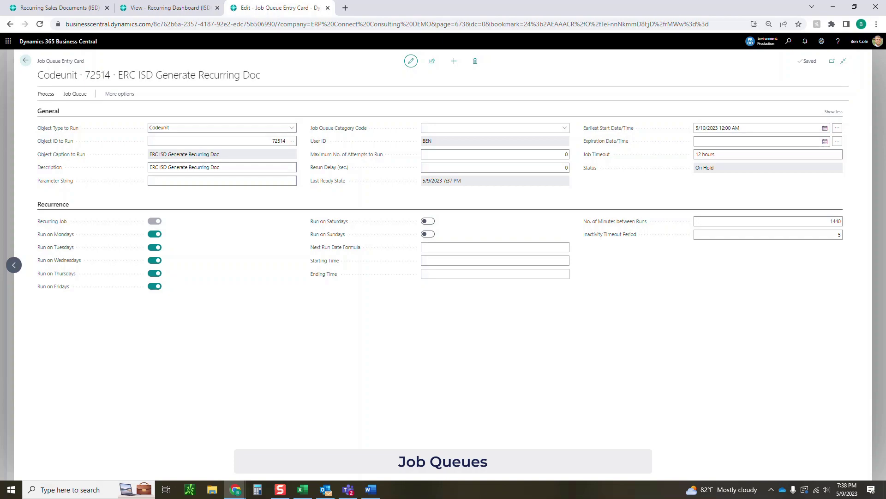
# Review the Transportation Direct and Hacking Demand LLC posting options in the Recurring Sales Documents list, and recheck the Recurring Dashboard
pyautogui.click(81, 9)
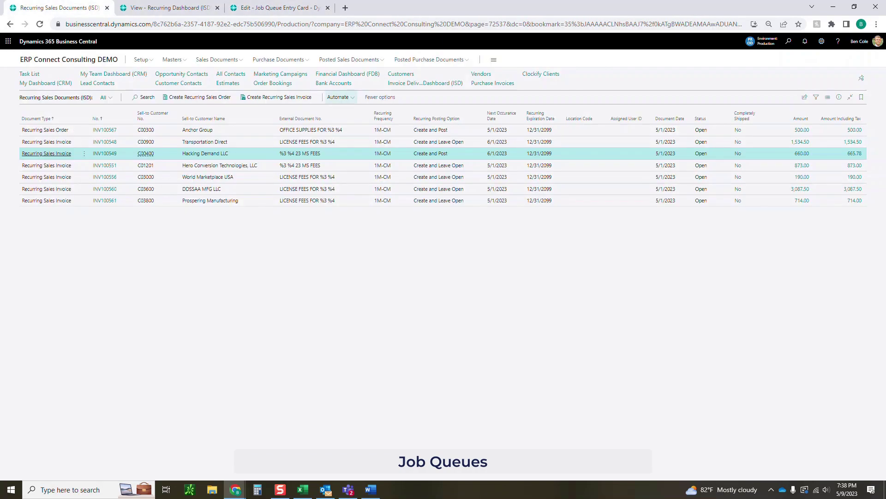
pyautogui.moveTo(414, 141); pyautogui.dragTo(447, 153)
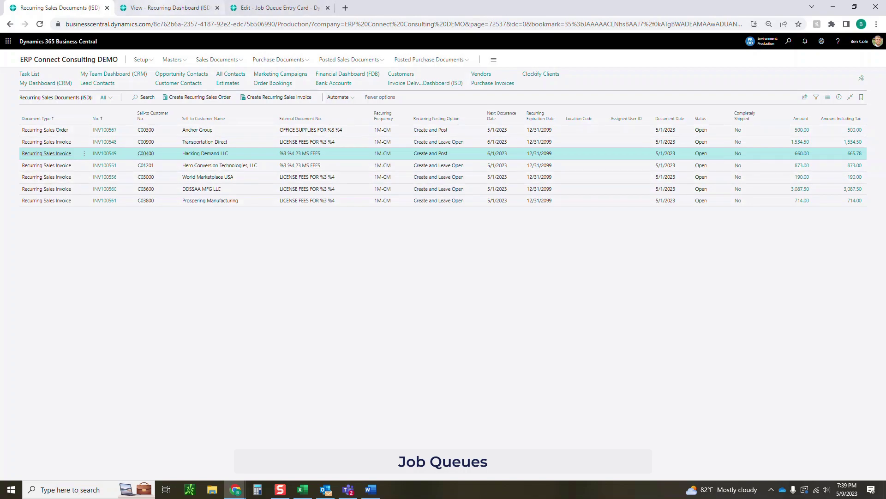
pyautogui.click(170, 7)
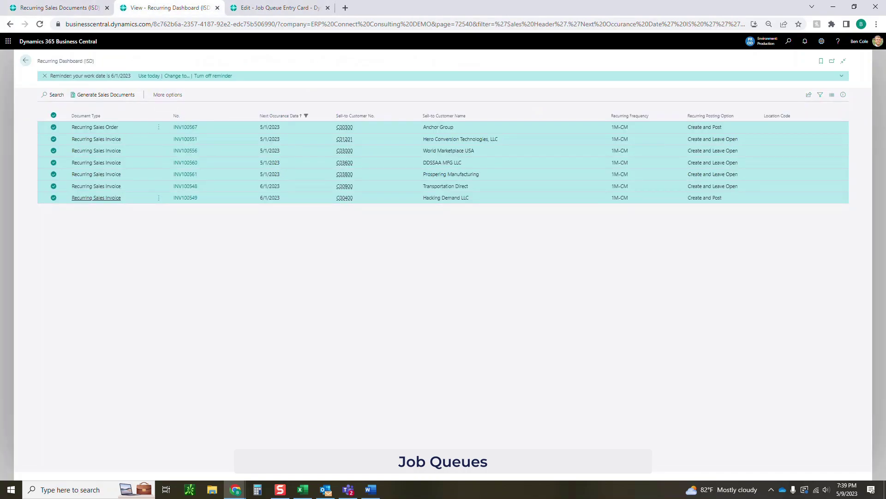
pyautogui.hotkey('ctrl', 'shift', 'Tab')
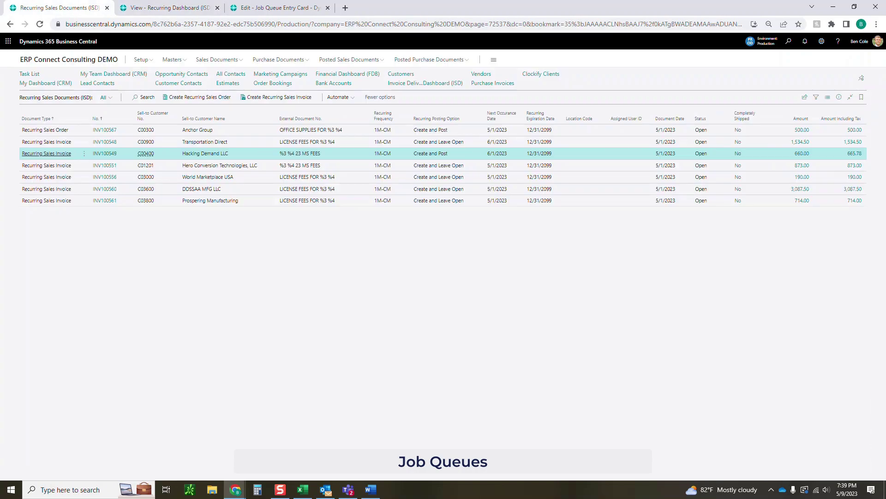